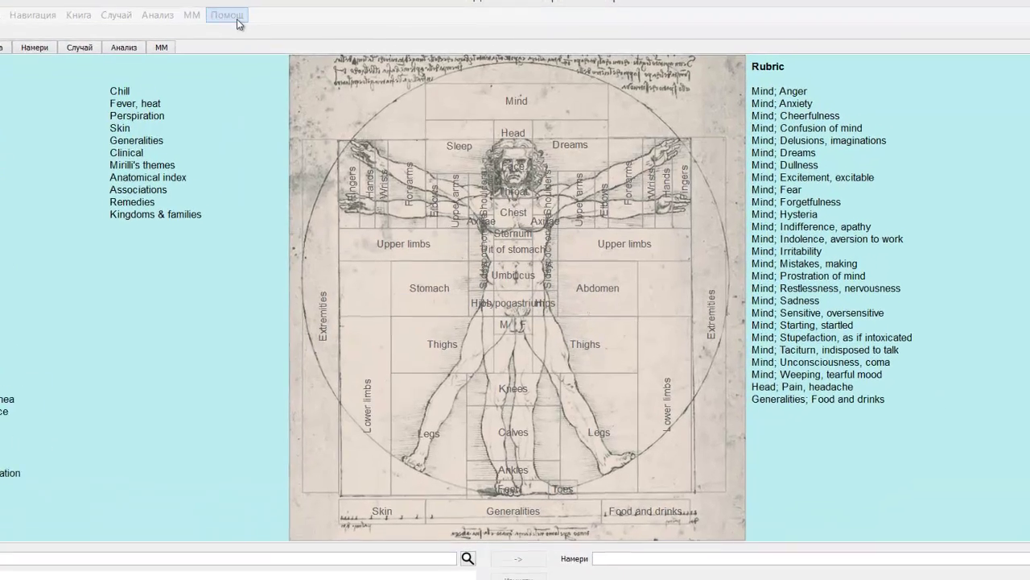
# Read the Master edition, Модул Индекс and Модул Книга chapters in the program help, and close it.
pyautogui.click(228, 16)
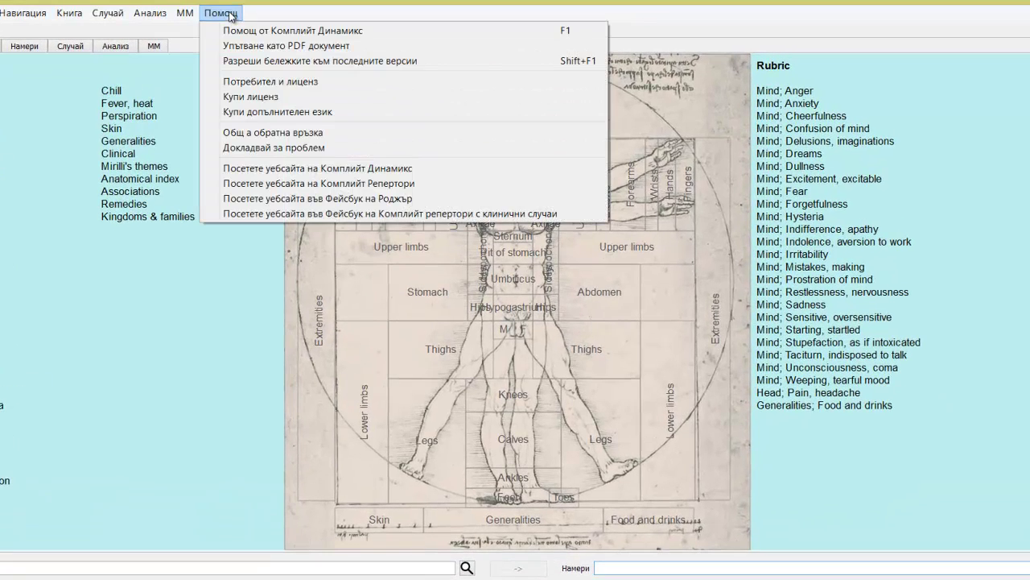
pyautogui.click(236, 33)
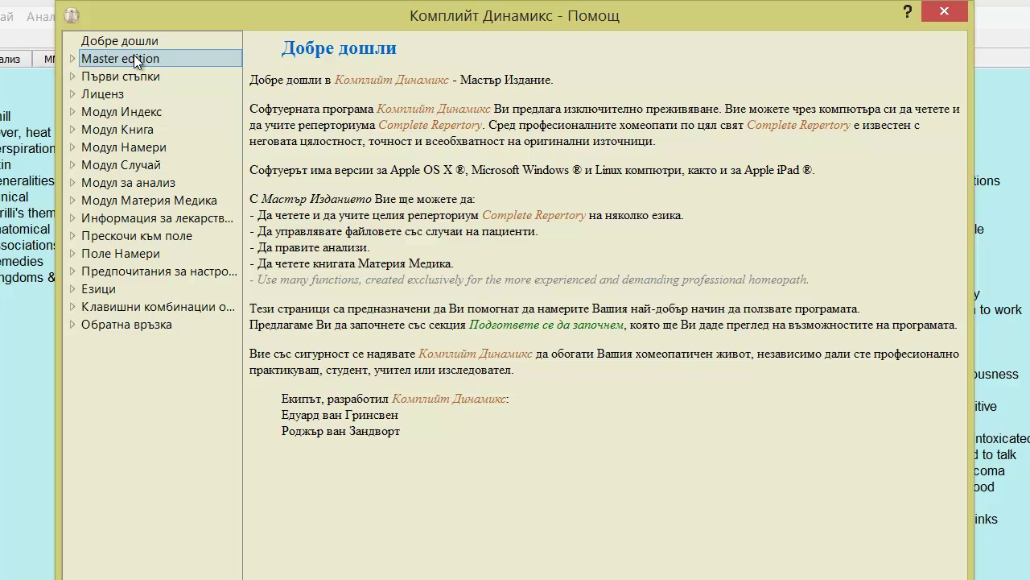
pyautogui.click(134, 57)
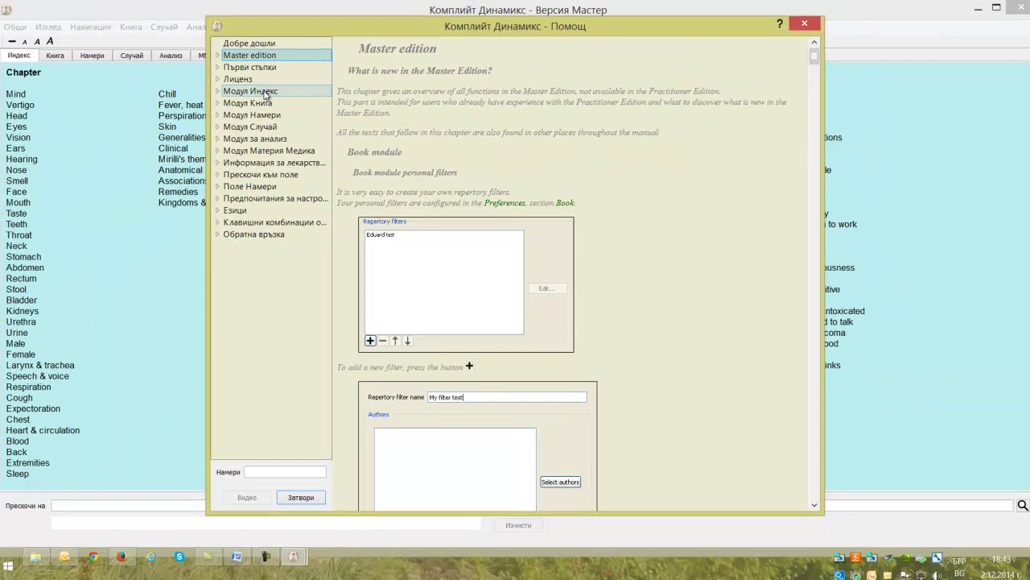
pyautogui.click(141, 111)
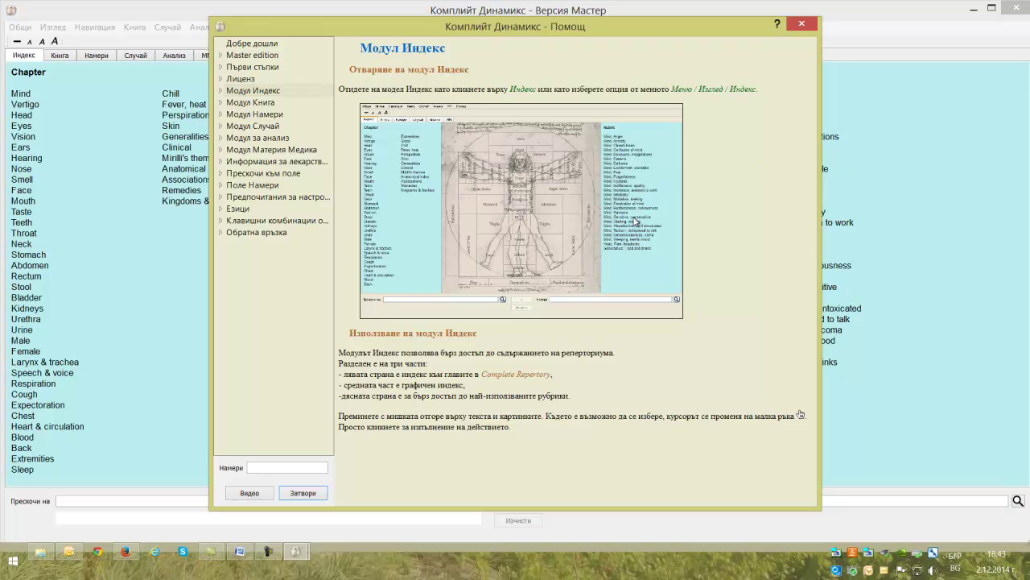
pyautogui.click(250, 102)
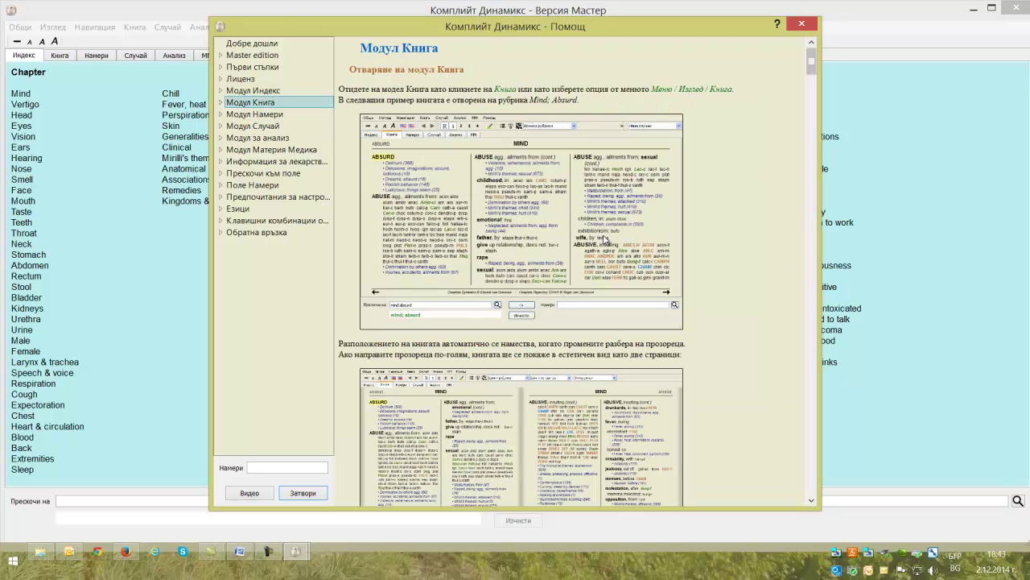
pyautogui.scroll(-10, 605, 239)
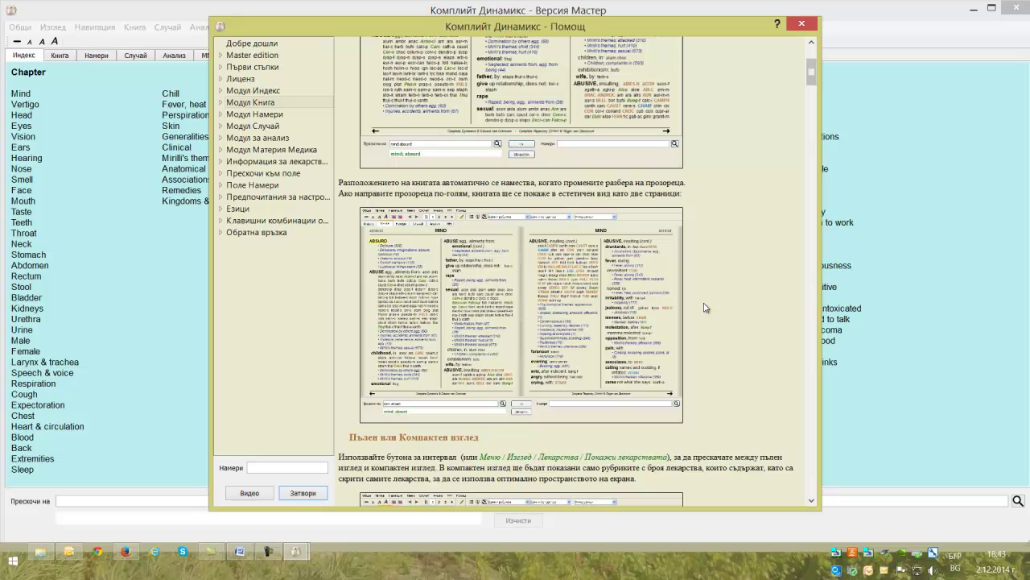
pyautogui.click(801, 24)
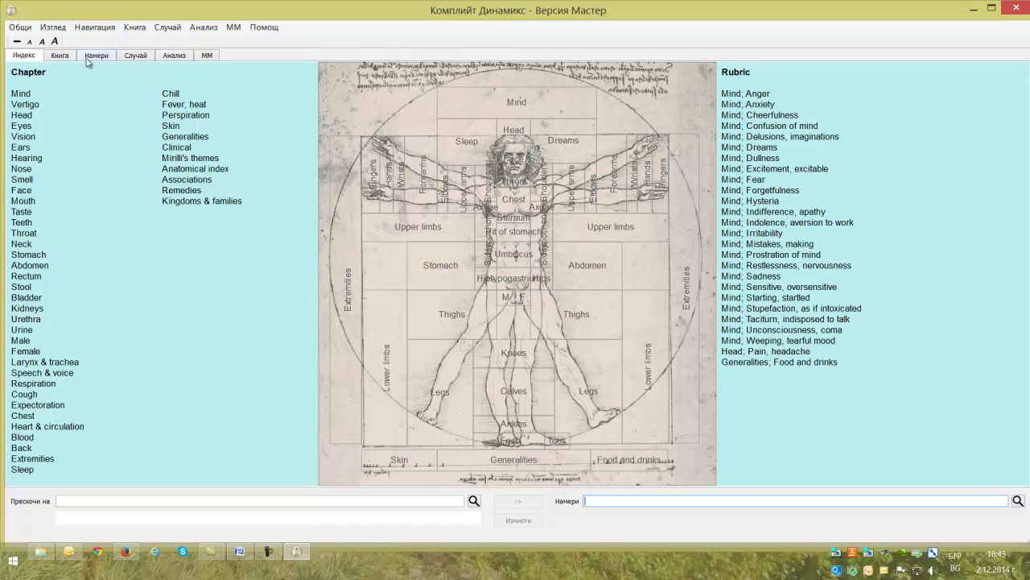
# Open the repertory book and turn forward to the following pages.
pyautogui.click(60, 56)
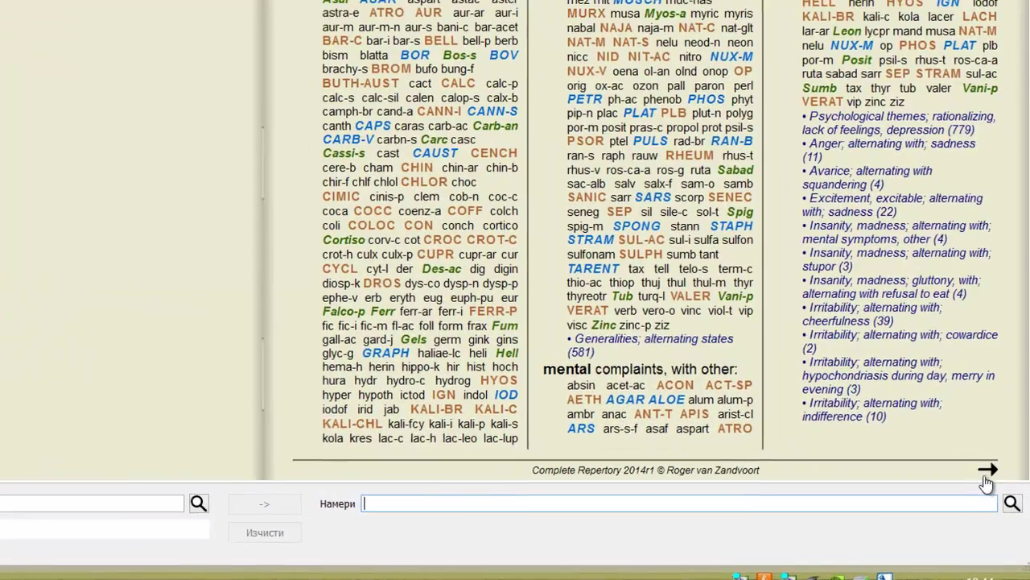
pyautogui.click(995, 474)
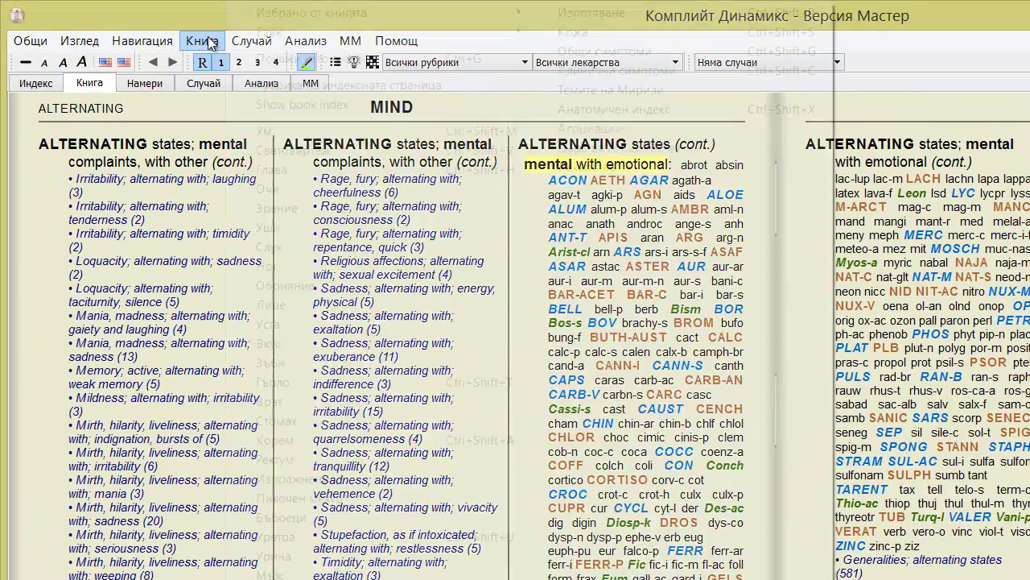
# Apply the Reliable authors selection to the book and restore the full Пълно selection.
pyautogui.click(203, 42)
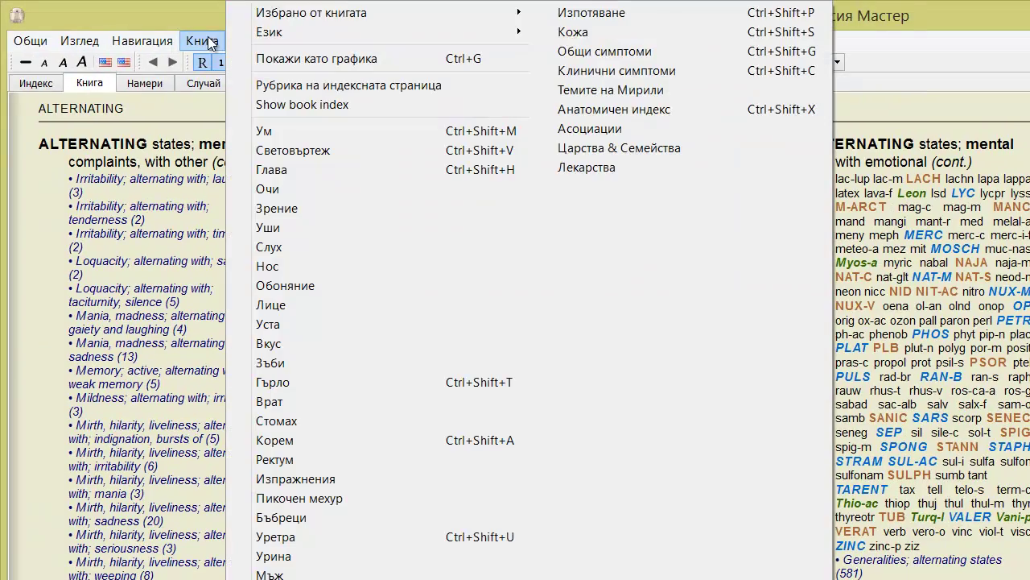
pyautogui.moveTo(337, 15)
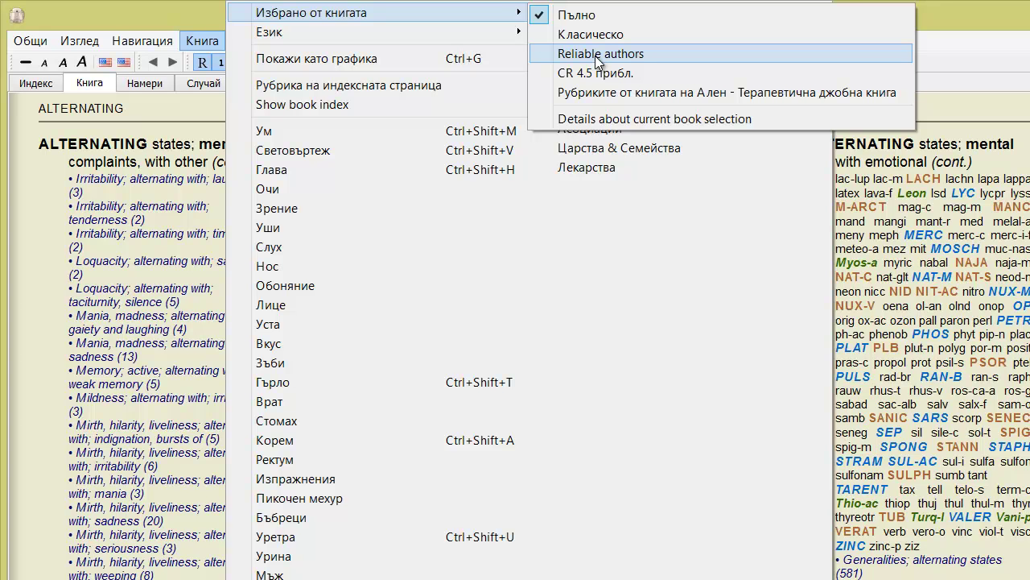
pyautogui.click(599, 57)
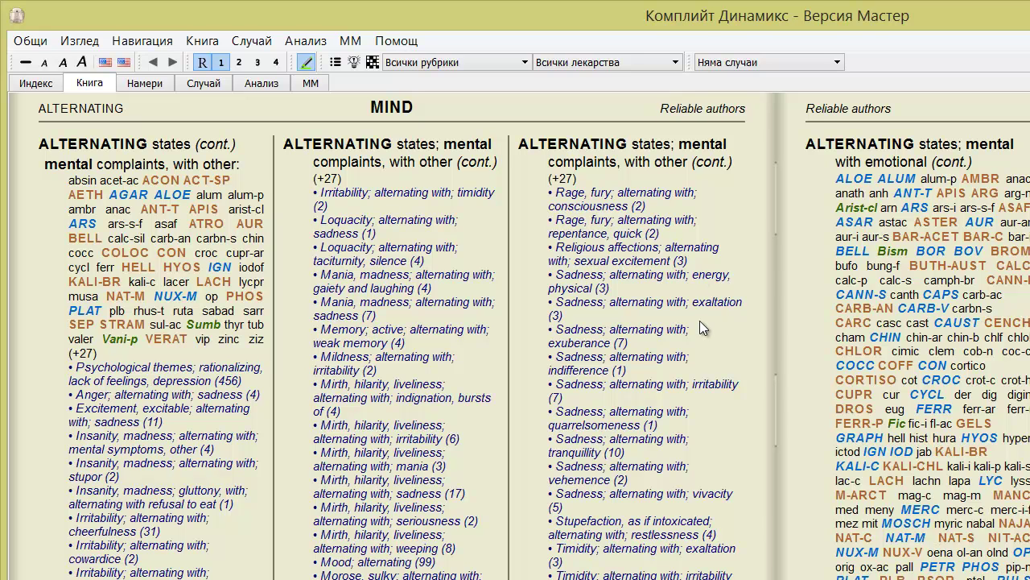
pyautogui.click(213, 41)
pyautogui.moveTo(412, 15)
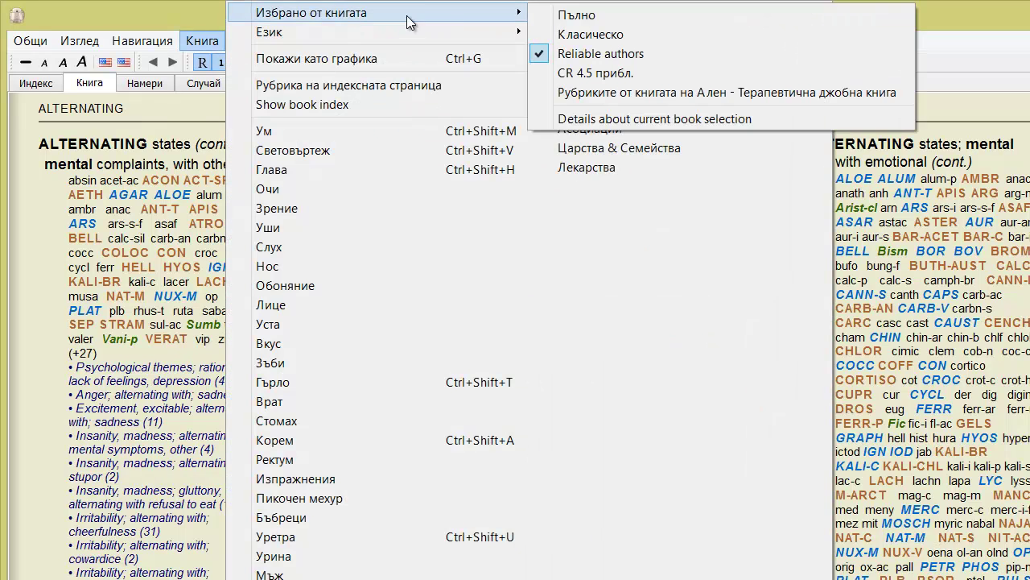
pyautogui.click(599, 16)
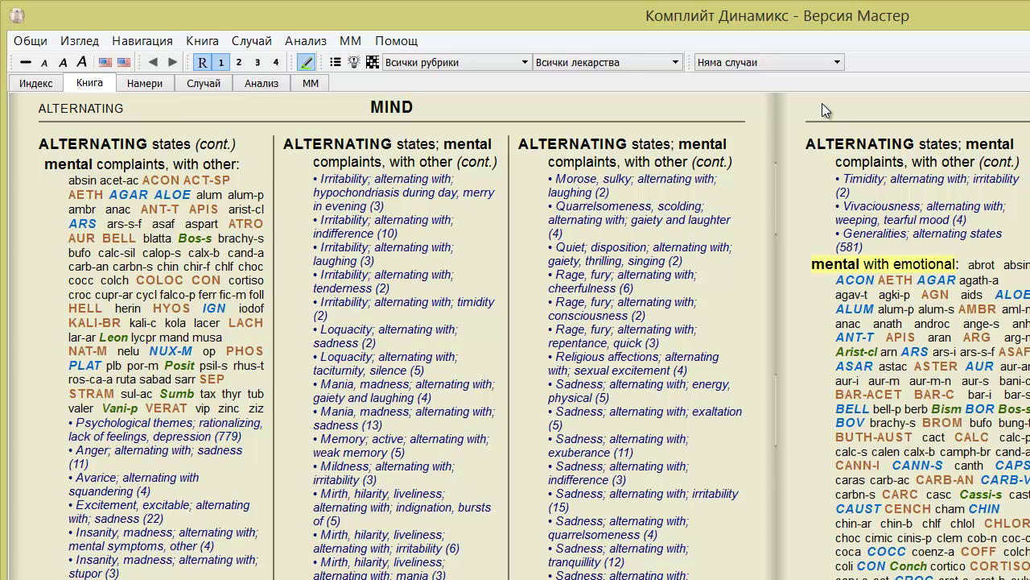
# Add a new repertory filter named "Демо филтър" in the book preferences.
pyautogui.click(32, 42)
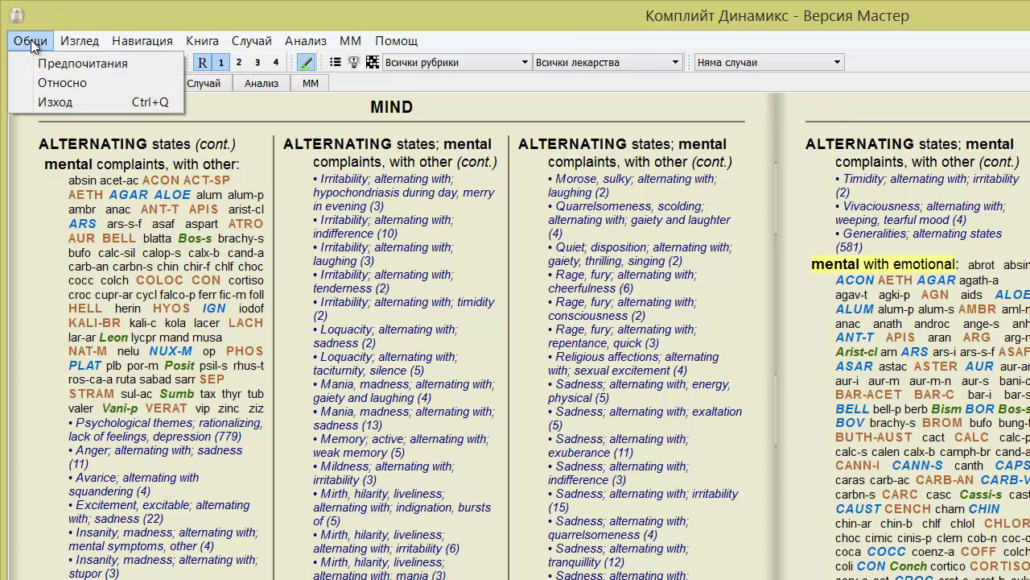
pyautogui.click(46, 64)
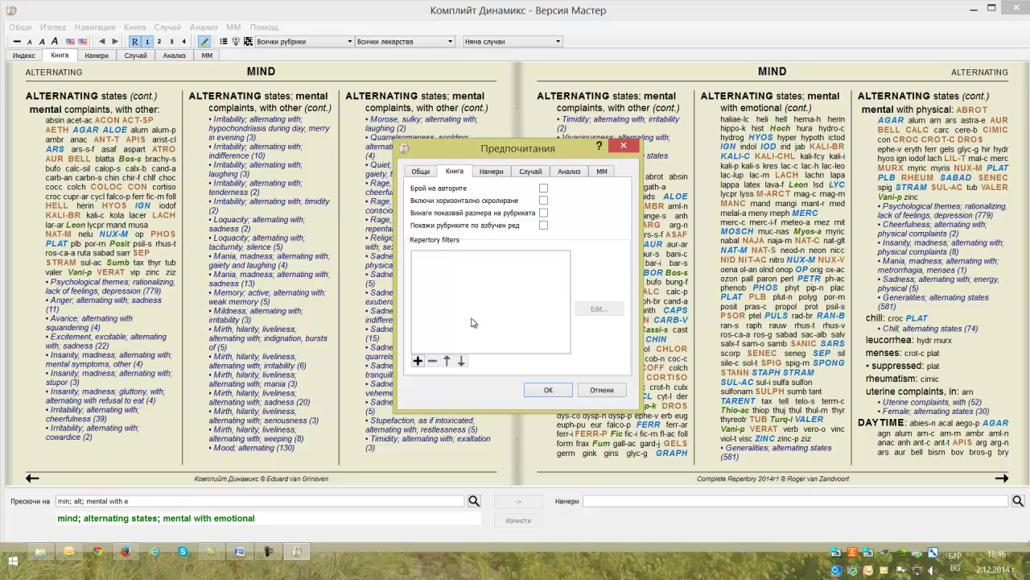
pyautogui.click(418, 361)
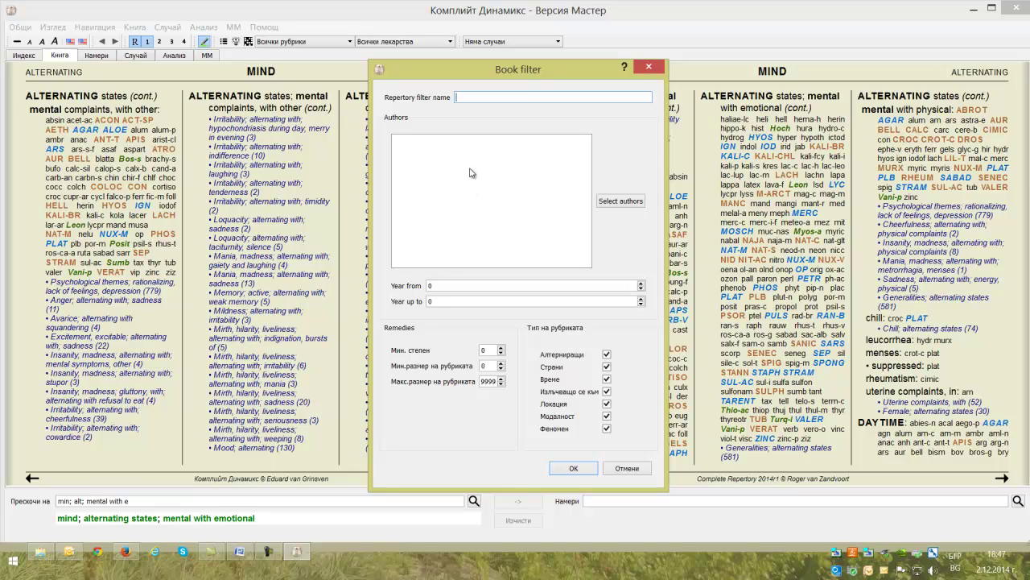
pyautogui.write('Дено филтър')
# Choose Allen Henry Clay, Boger Cyrus M. and Clarke John Henry from the major authors for the filter, and save it.
pyautogui.click(624, 203)
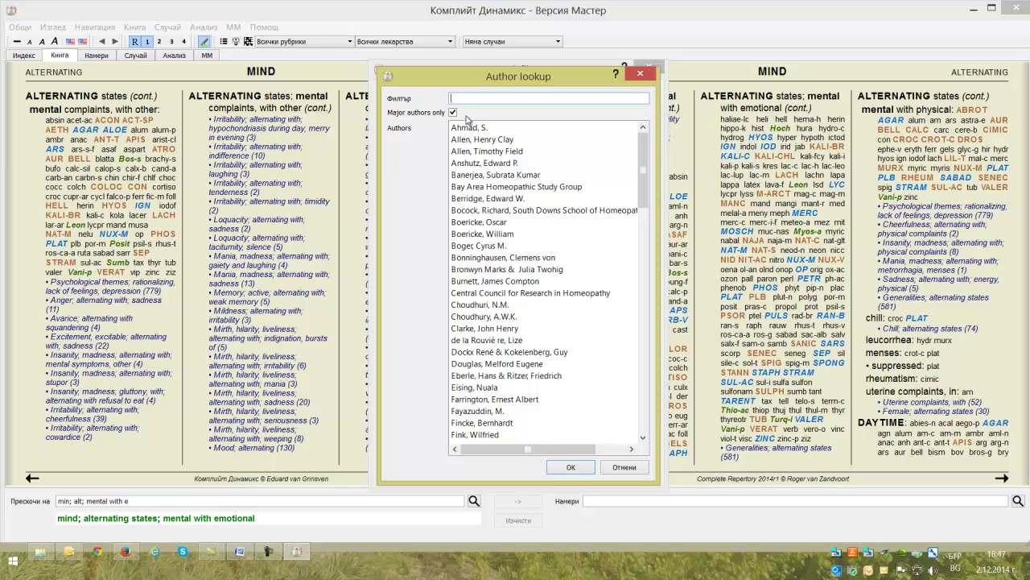
pyautogui.click(453, 113)
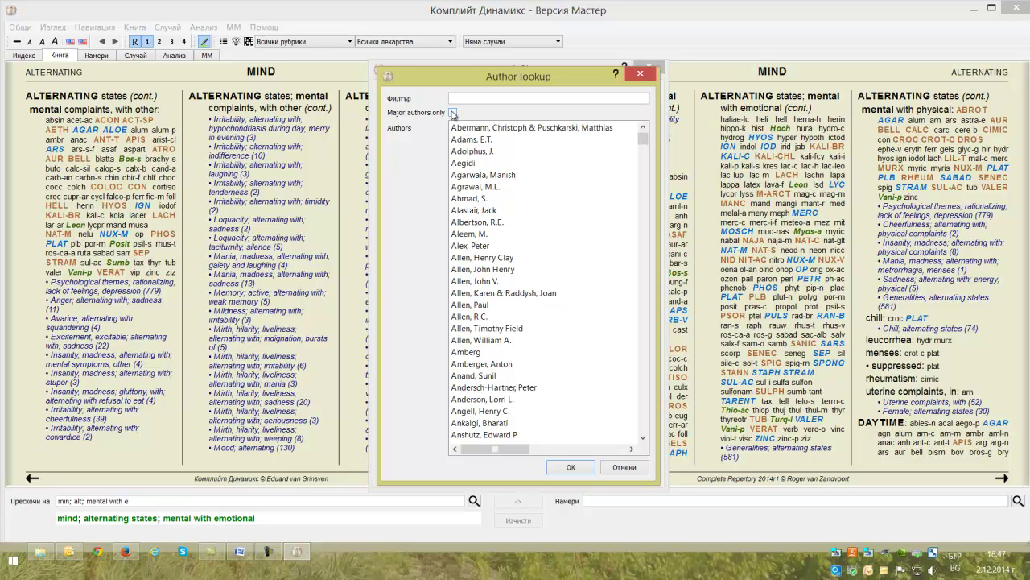
pyautogui.click(453, 115)
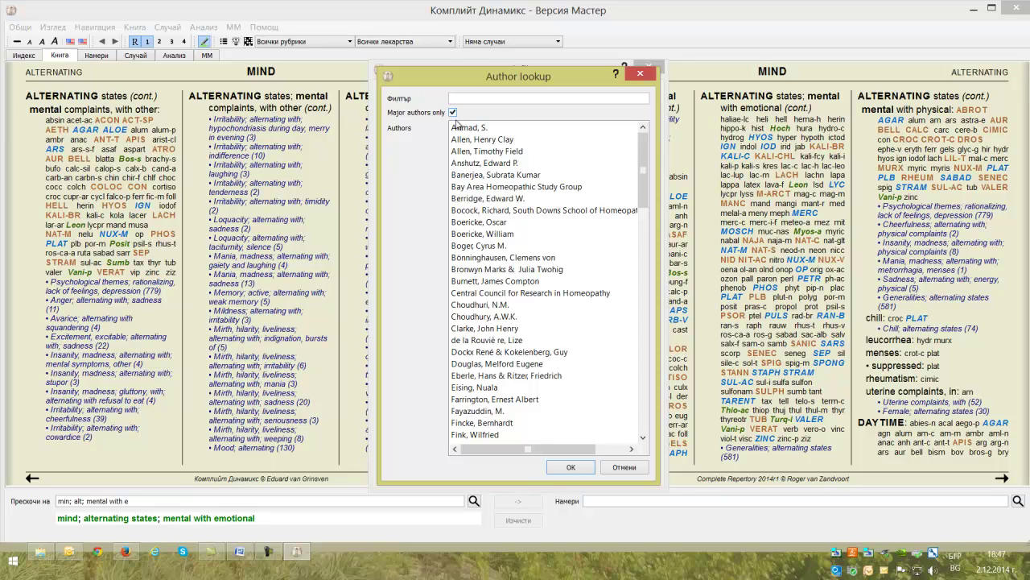
pyautogui.click(489, 245)
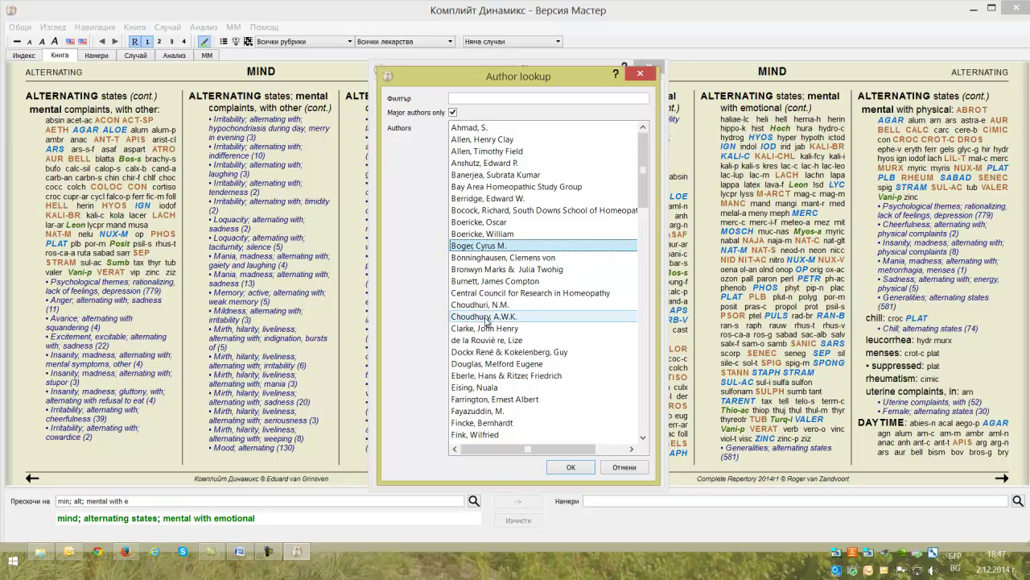
pyautogui.keyDown('ctrl'); pyautogui.click(486, 329); pyautogui.keyUp('ctrl')
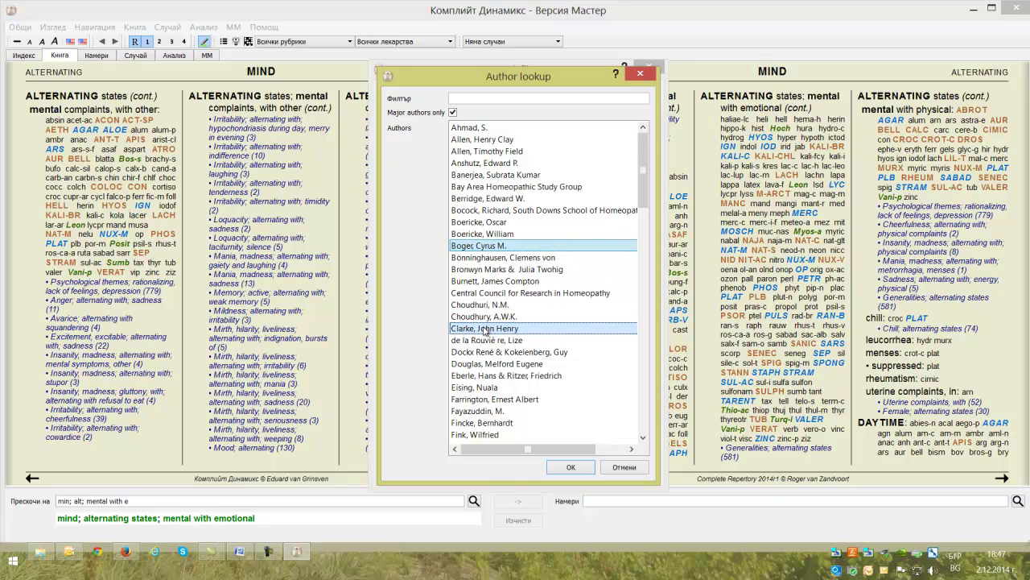
pyautogui.keyDown('ctrl'); pyautogui.click(481, 142); pyautogui.keyUp('ctrl')
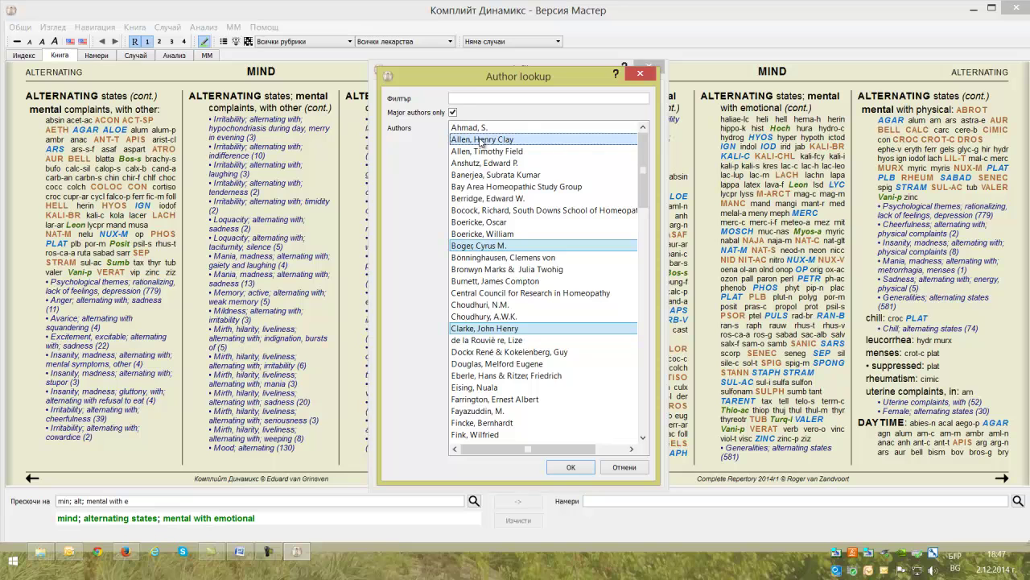
pyautogui.click(585, 472)
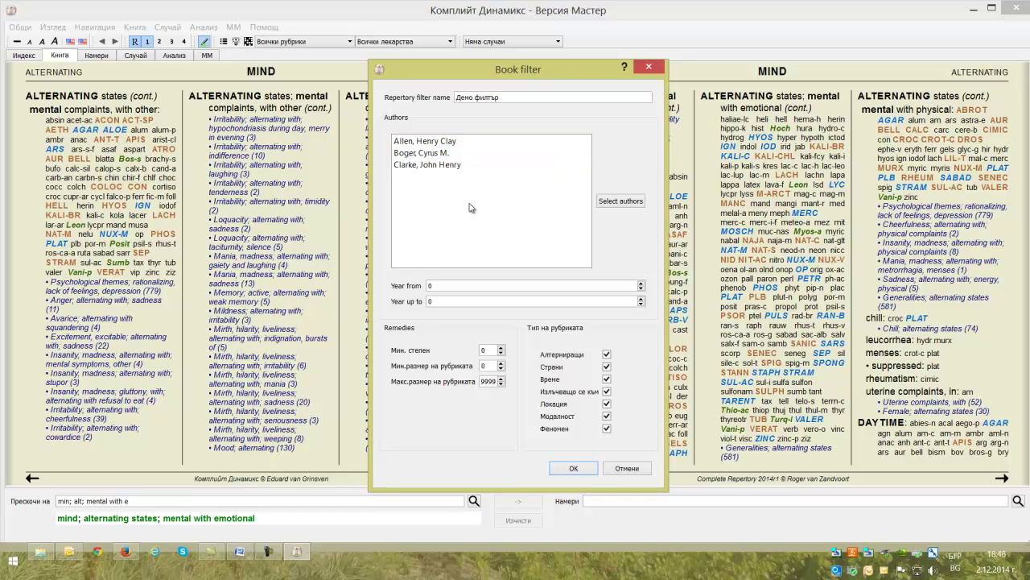
pyautogui.click(568, 469)
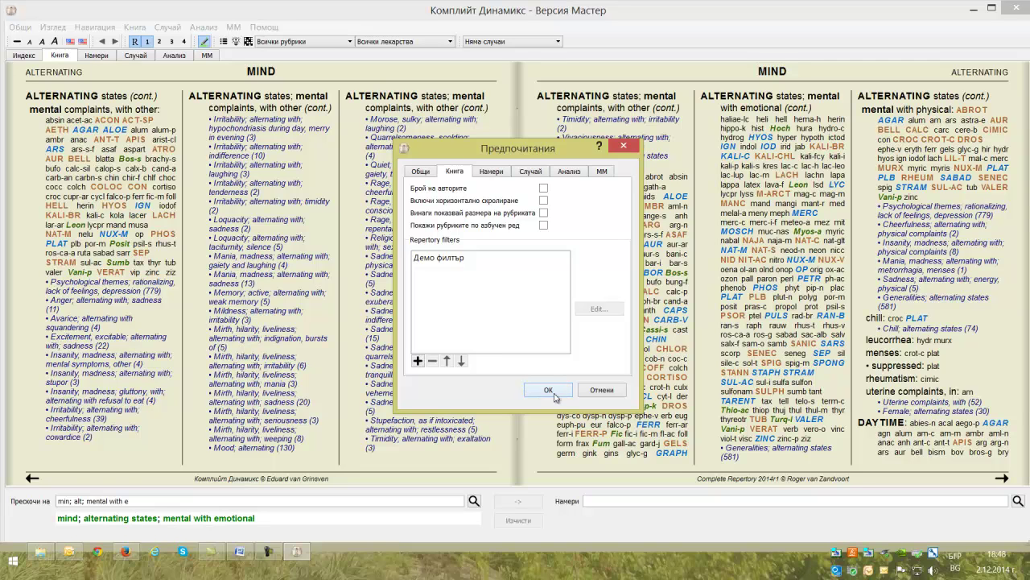
# Reopen Демо филтър for editing and remove all its selected authors.
pyautogui.click(467, 259)
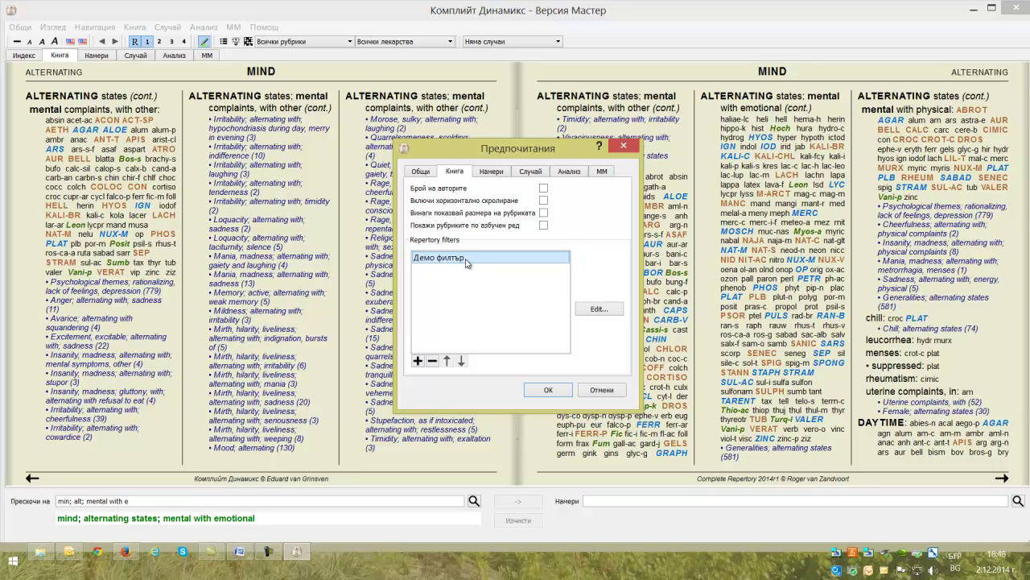
pyautogui.click(605, 311)
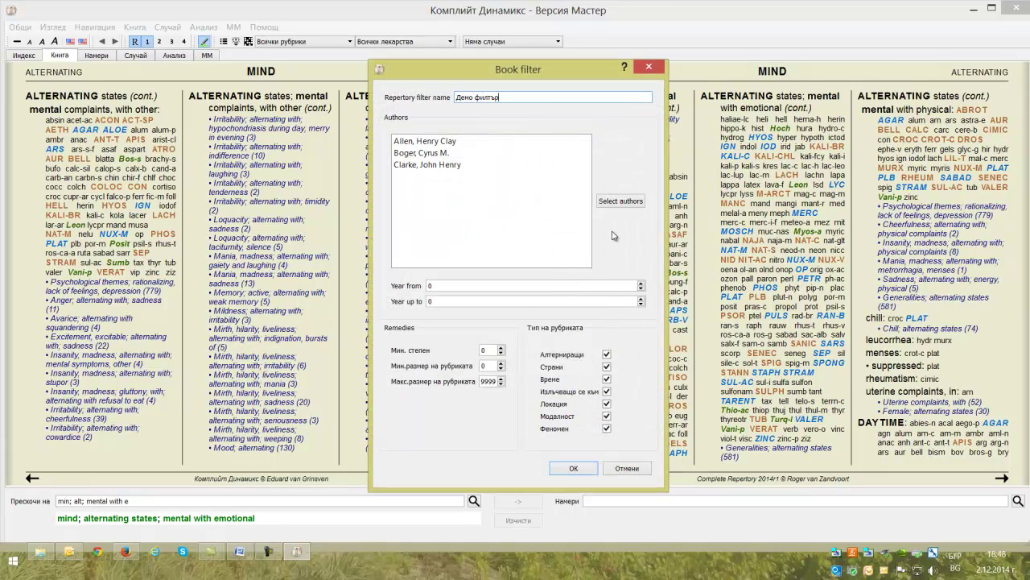
pyautogui.click(621, 202)
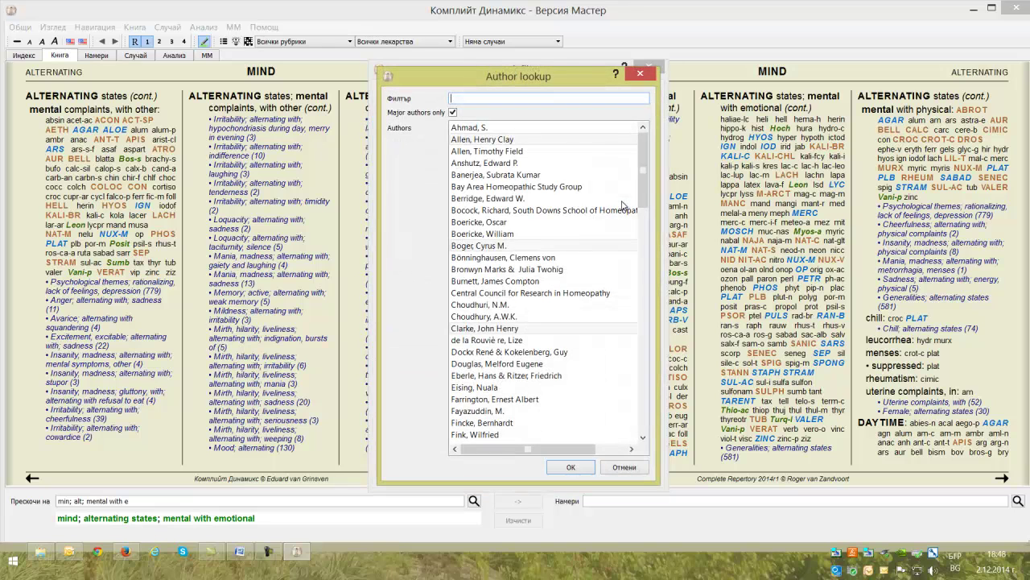
pyautogui.scroll(-1, 643, 199)
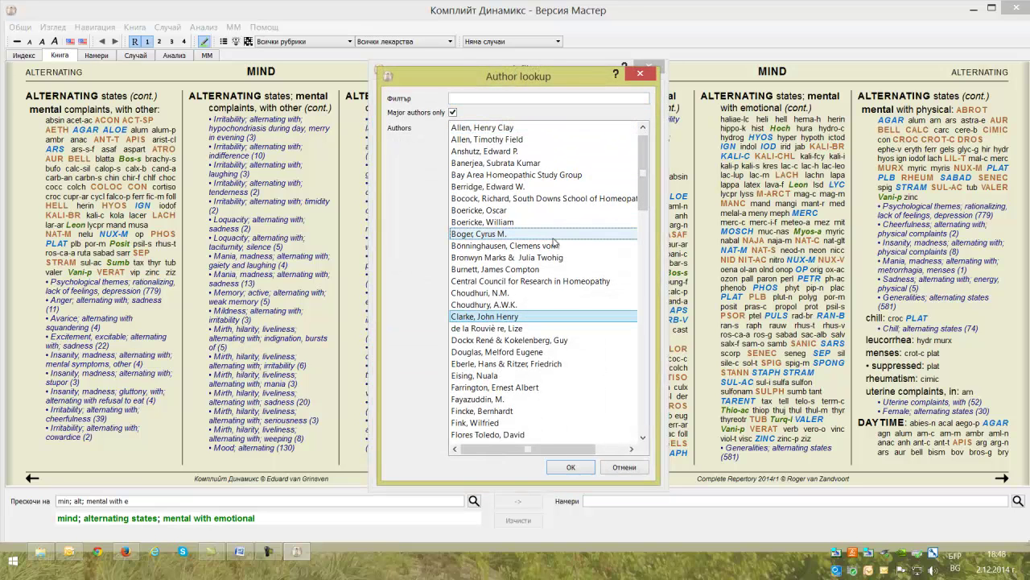
pyautogui.click(553, 320)
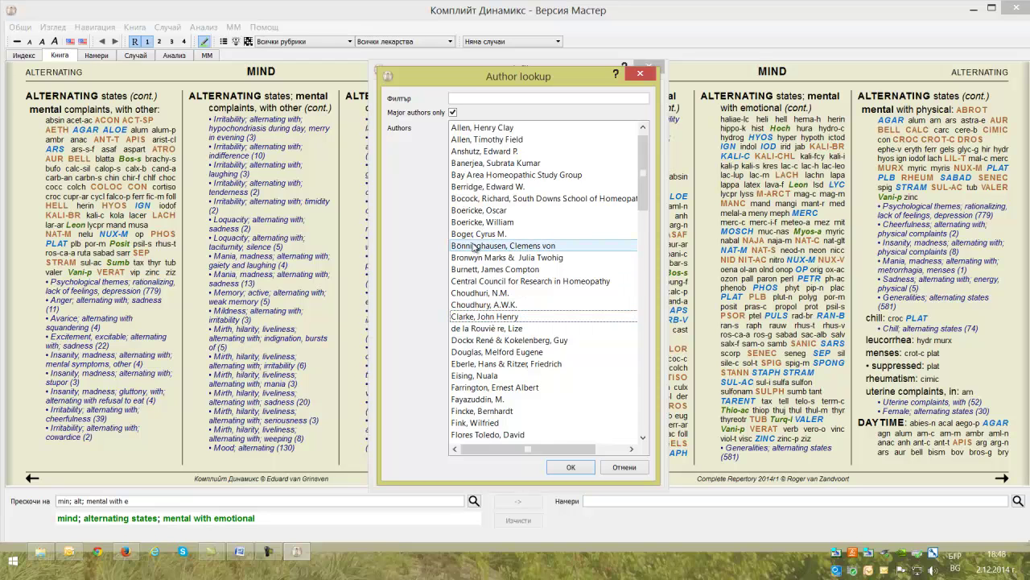
pyautogui.click(570, 470)
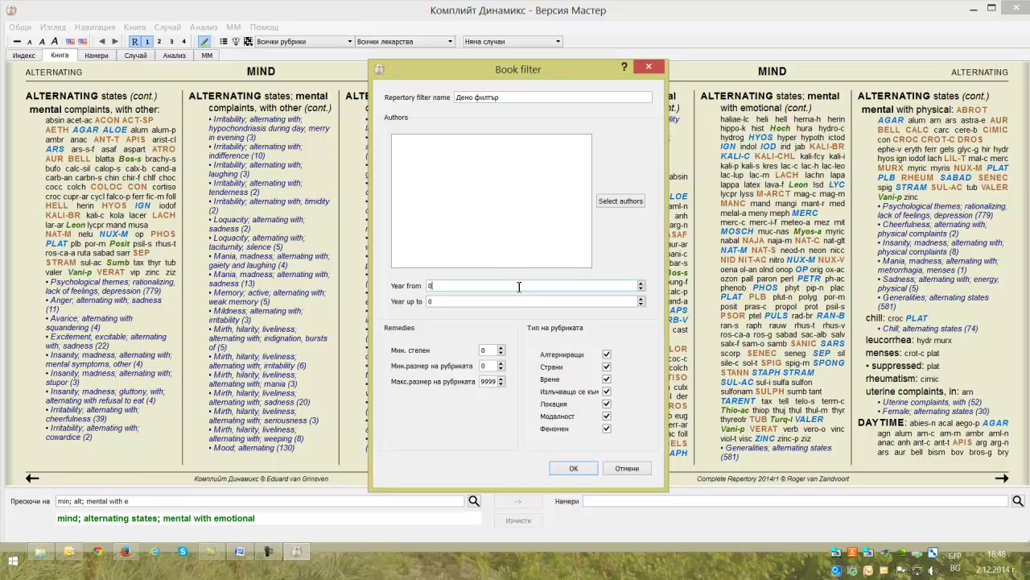
# Try 1956 as the filter's starting year and clear it again.
pyautogui.press('BackSpace')
pyautogui.write('1956')
pyautogui.press('BackSpace')
pyautogui.press('BackSpace')
pyautogui.press('BackSpace')
# Set the filter's minimum degree to 3, leave only Време enabled among the rubric types, and save the preferences.
pyautogui.click(501, 284)
pyautogui.write('3')
pyautogui.click(607, 367)
pyautogui.click(607, 355)
pyautogui.click(608, 392)
pyautogui.click(607, 403)
pyautogui.click(607, 416)
pyautogui.click(607, 430)
pyautogui.click(573, 470)
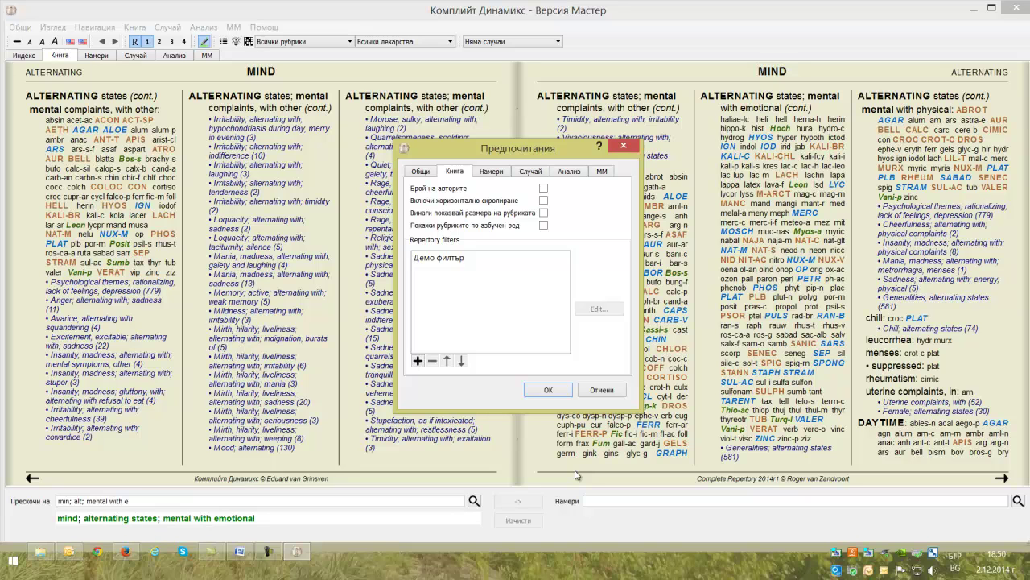
pyautogui.click(544, 389)
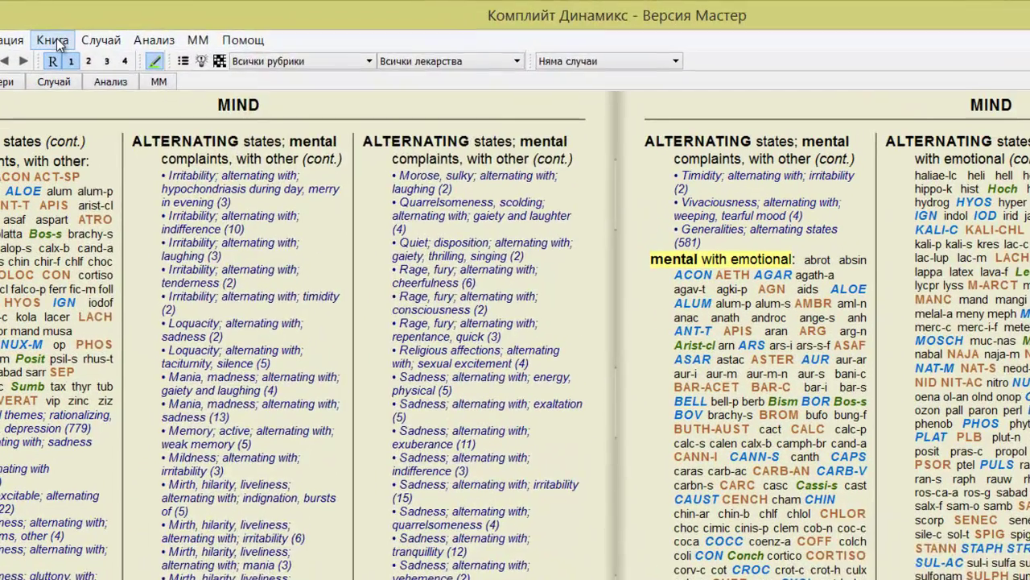
# Apply Демо филтър as the book selection.
pyautogui.click(57, 41)
pyautogui.moveTo(139, 14)
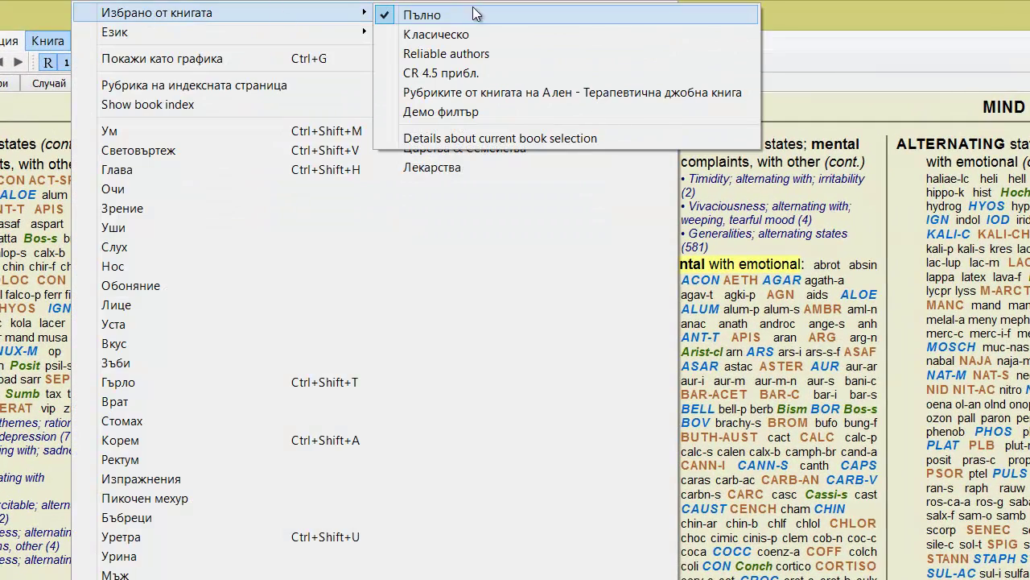
pyautogui.click(474, 112)
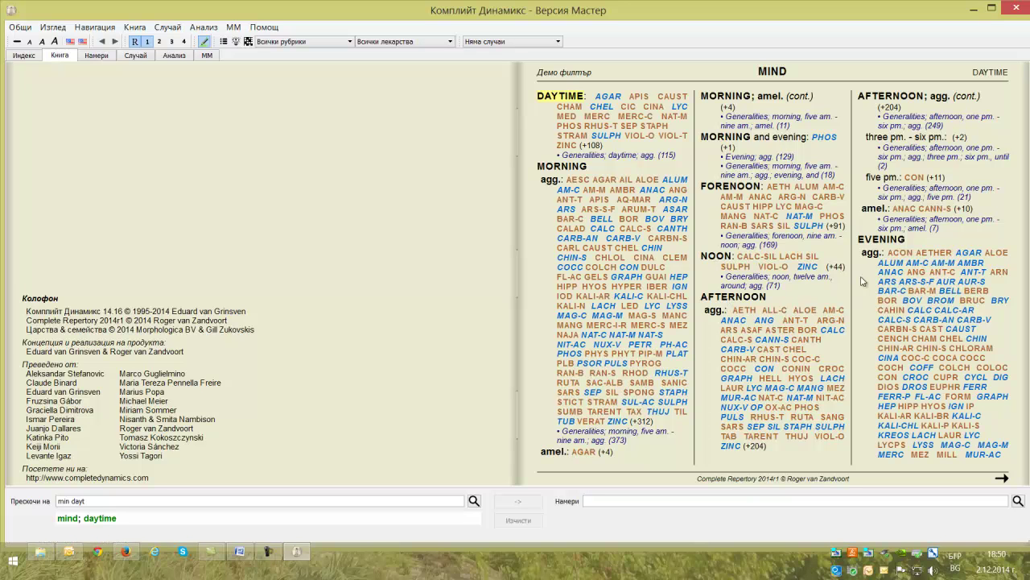
# Turn to the next pages of the filtered repertory and switch the book selection back to Пълно.
pyautogui.click(1001, 478)
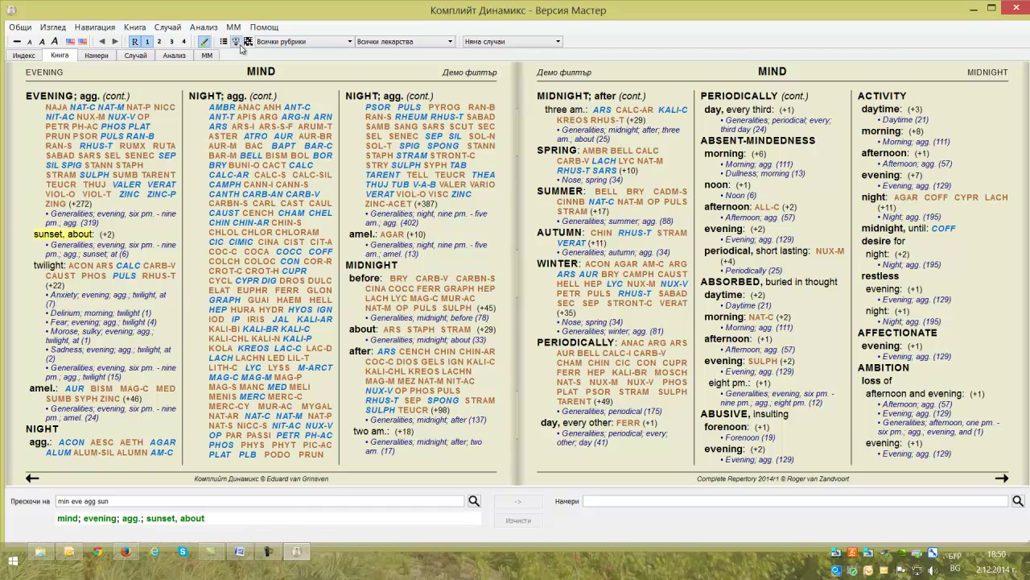
pyautogui.click(137, 29)
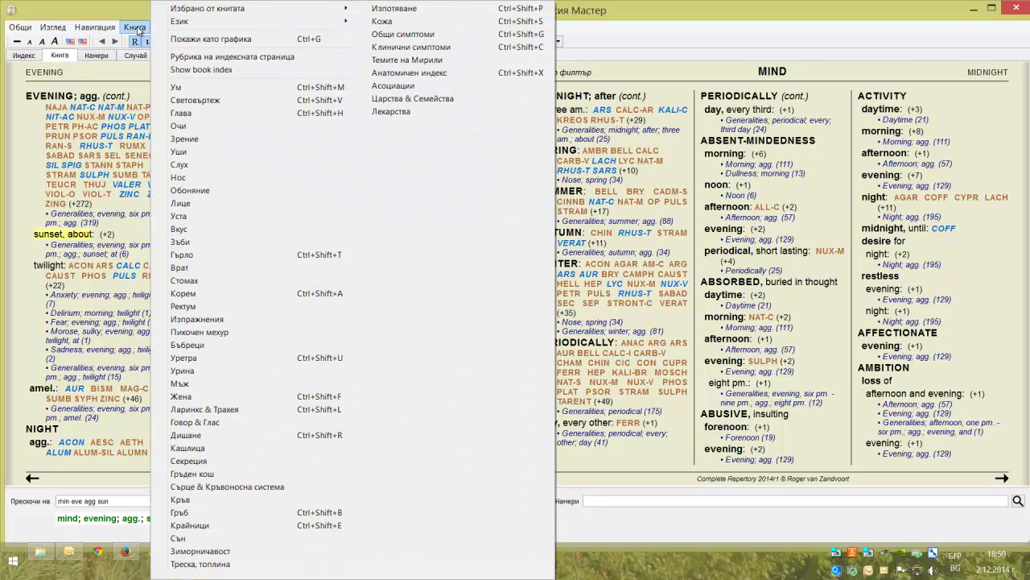
pyautogui.moveTo(286, 10)
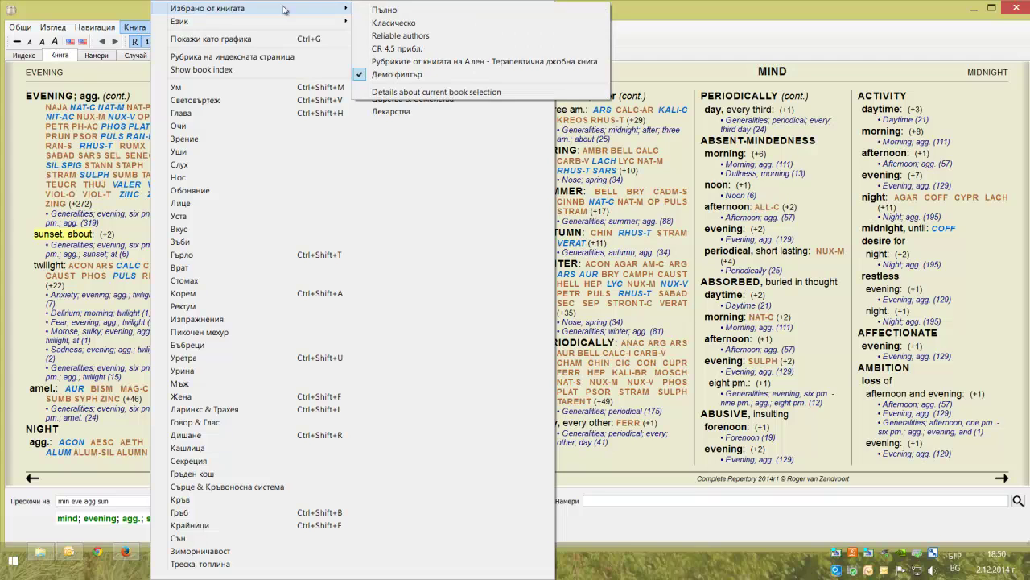
pyautogui.click(390, 12)
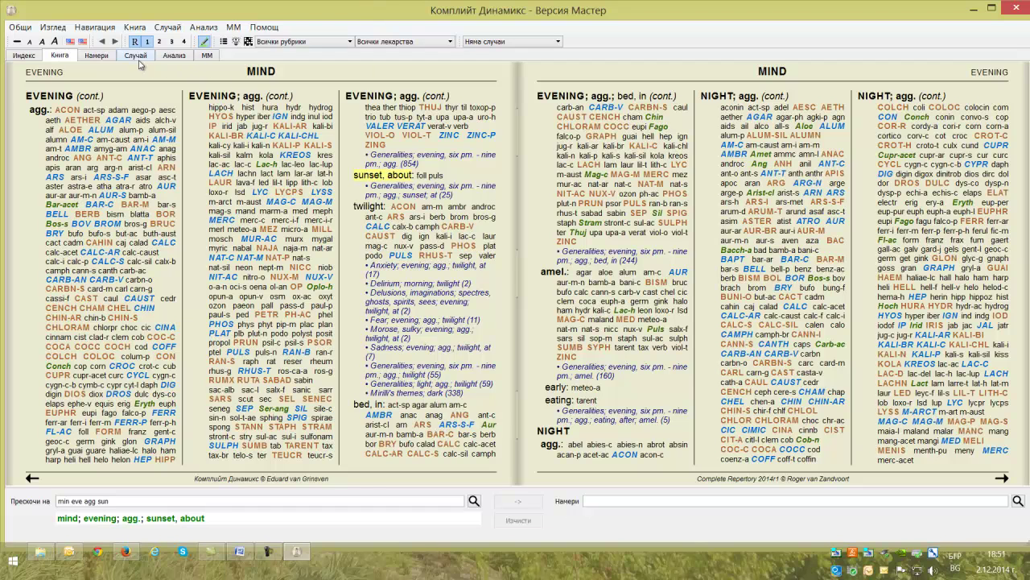
# Start a new repertory filter in the book preferences and name it Само Кент.
pyautogui.click(21, 27)
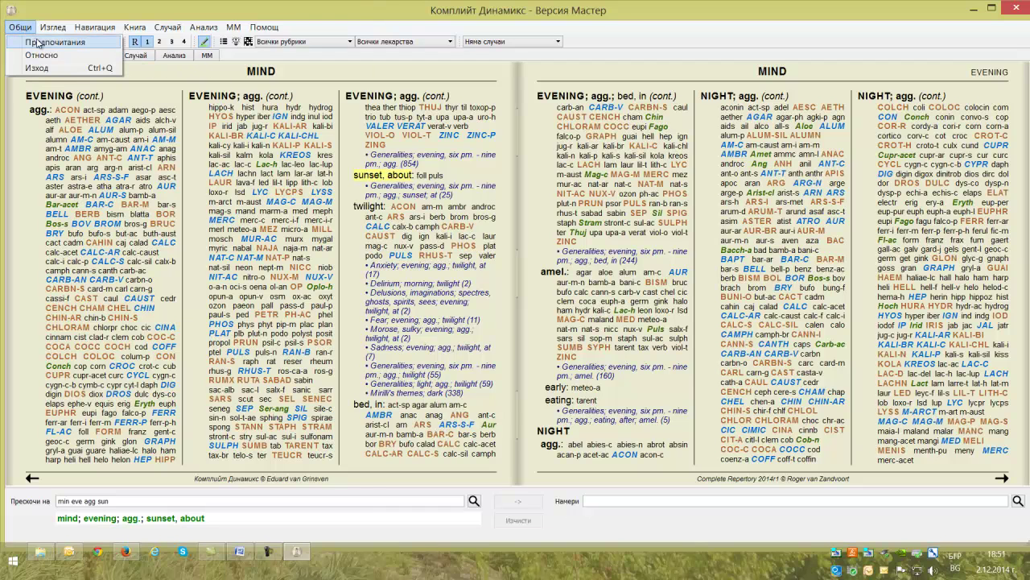
pyautogui.click(36, 42)
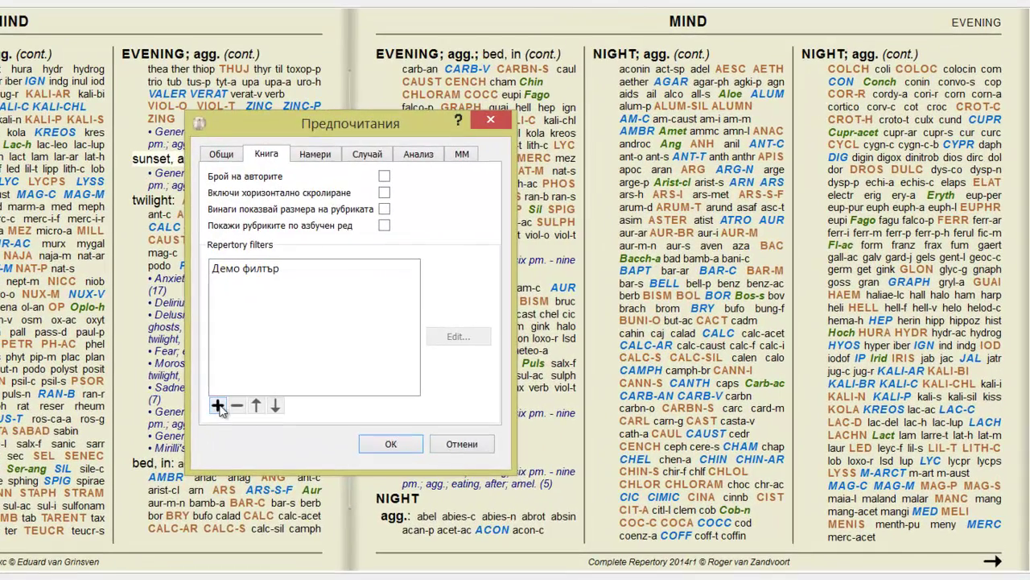
pyautogui.click(217, 405)
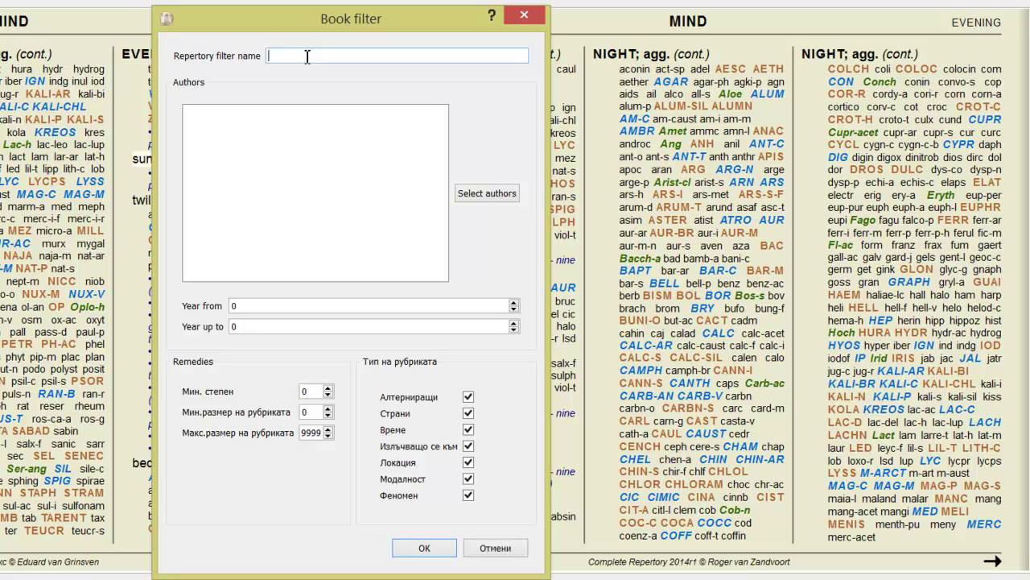
pyautogui.write('Само Кент')
# Add Kent, James Tyler as the new filter's only author, then save the filter and the preferences.
pyautogui.click(483, 193)
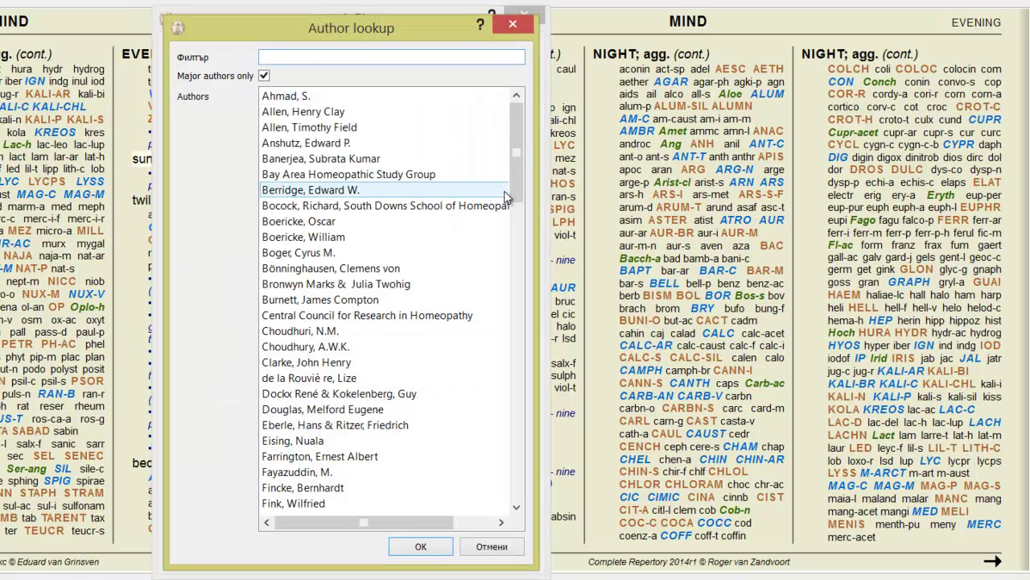
pyautogui.moveTo(521, 166); pyautogui.dragTo(521, 284)
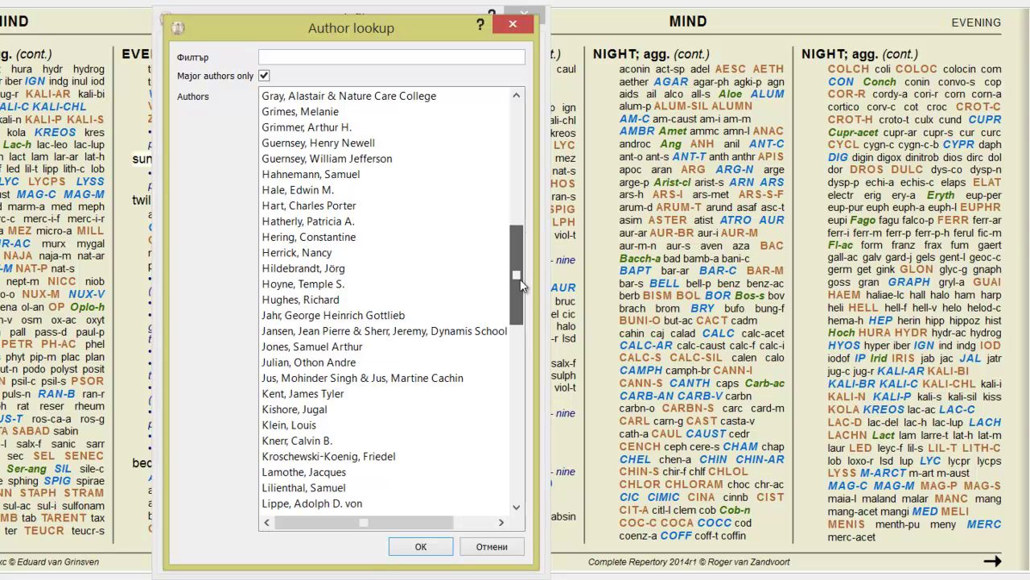
pyautogui.click(318, 395)
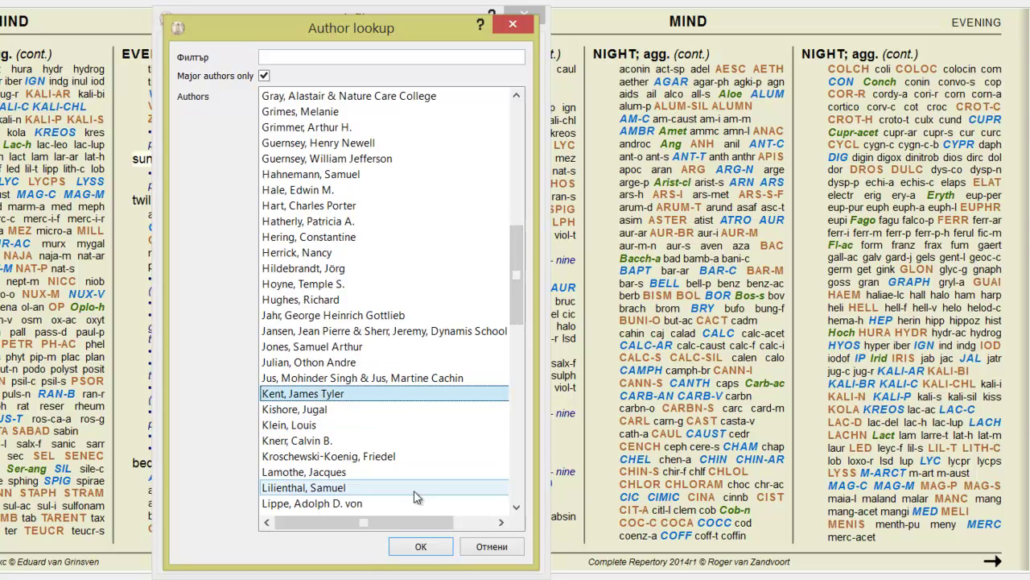
pyautogui.click(420, 547)
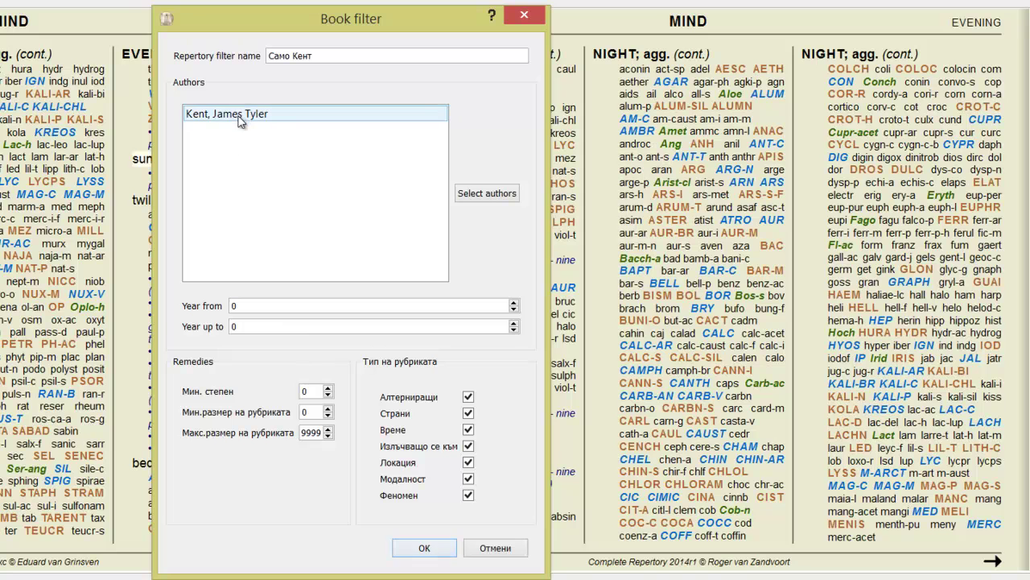
pyautogui.click(425, 547)
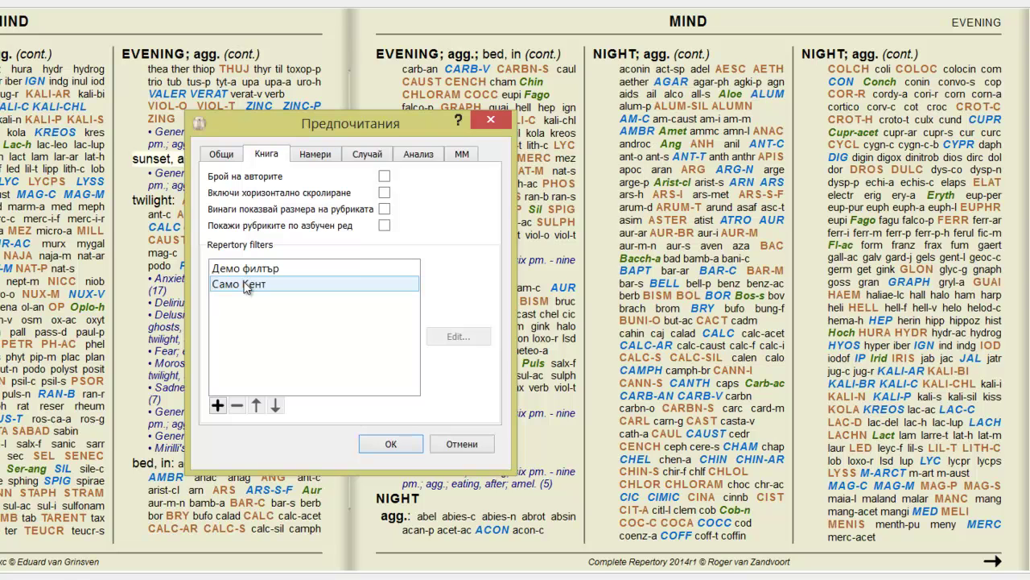
pyautogui.click(385, 444)
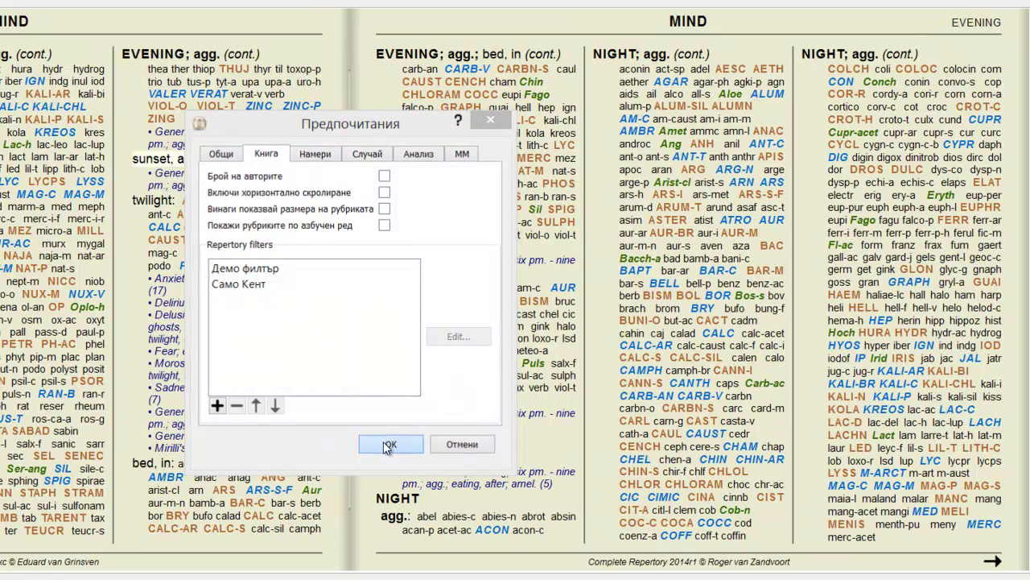